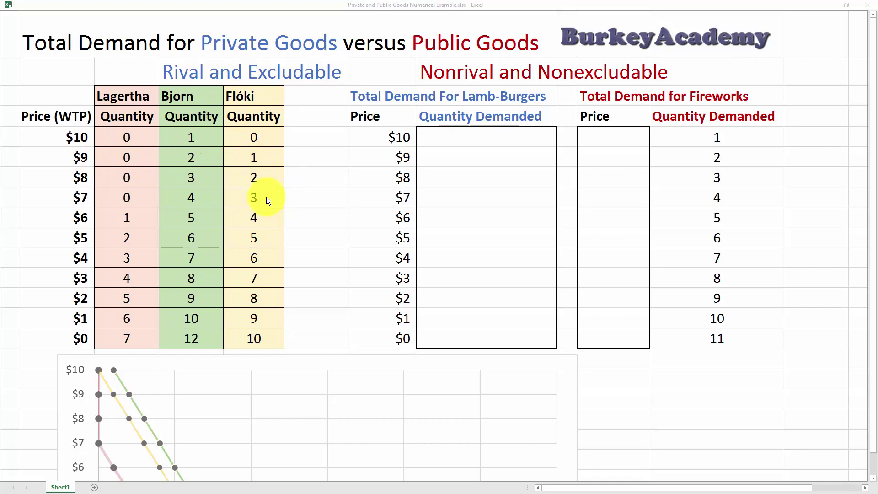
Review the Lamb-Burgers total demand table, its price column and the individuals' Price (WTP) column.
{"action": "scroll", "coordinate": [303, 195], "scroll_direction": "down", "scroll_amount": 5}
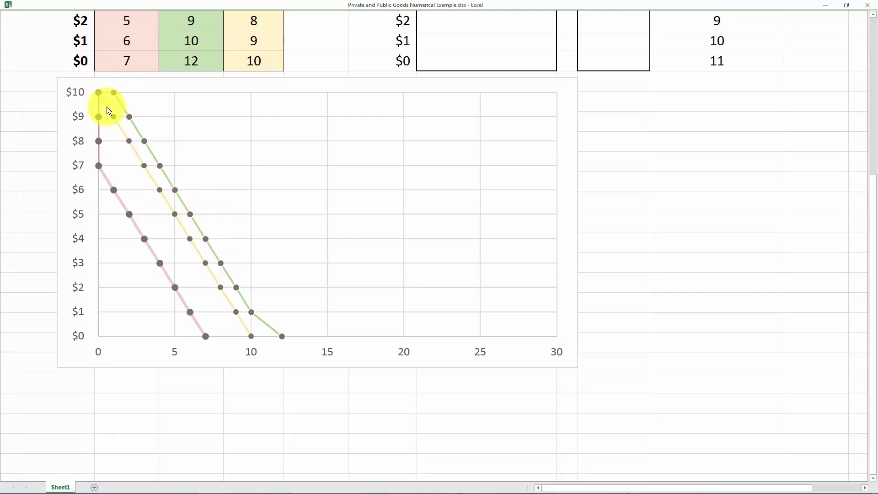
{"action": "scroll", "coordinate": [232, 287], "scroll_direction": "up", "scroll_amount": 5}
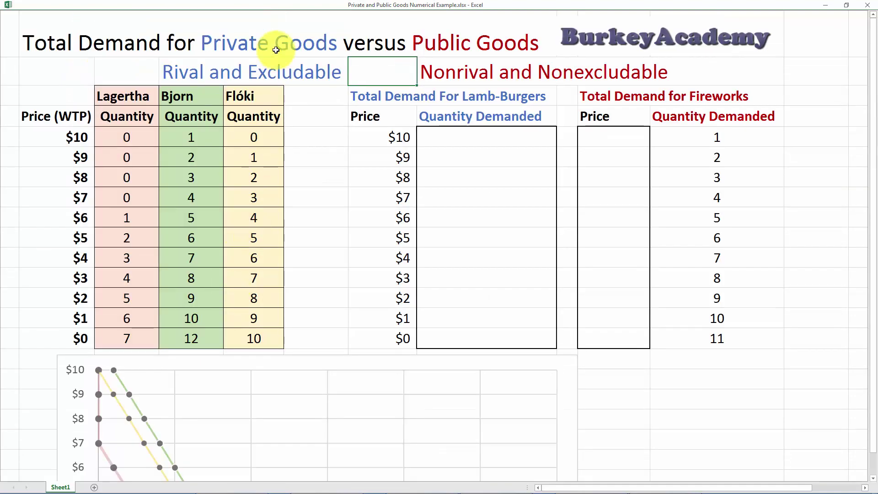
{"action": "scroll", "coordinate": [276, 50], "scroll_direction": "down", "scroll_amount": 7}
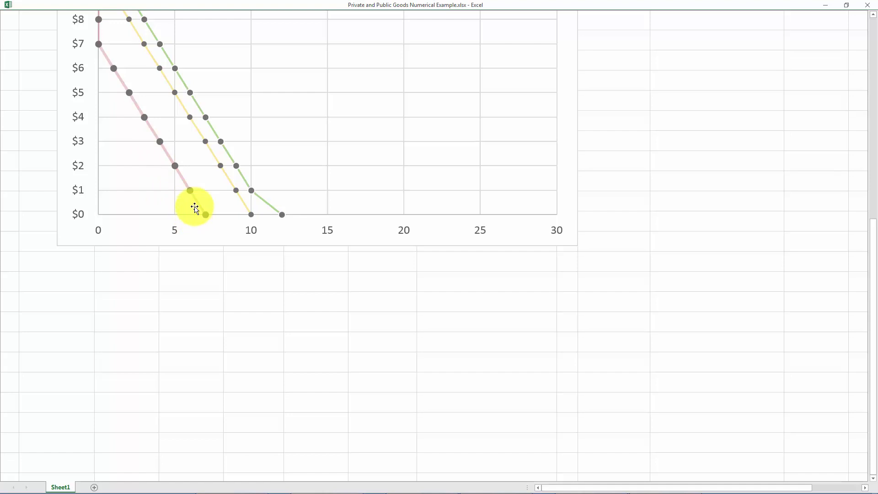
{"action": "scroll", "coordinate": [194, 208], "scroll_direction": "up", "scroll_amount": 2}
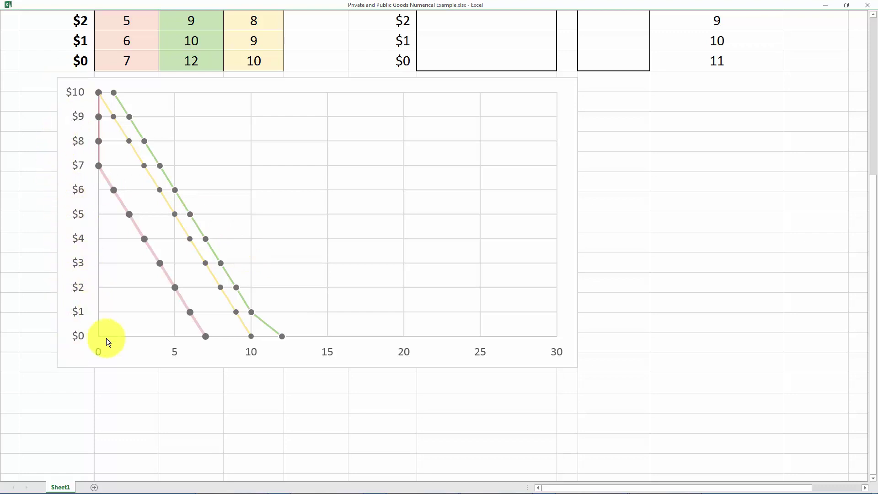
{"action": "scroll", "coordinate": [234, 227], "scroll_direction": "up", "scroll_amount": 5}
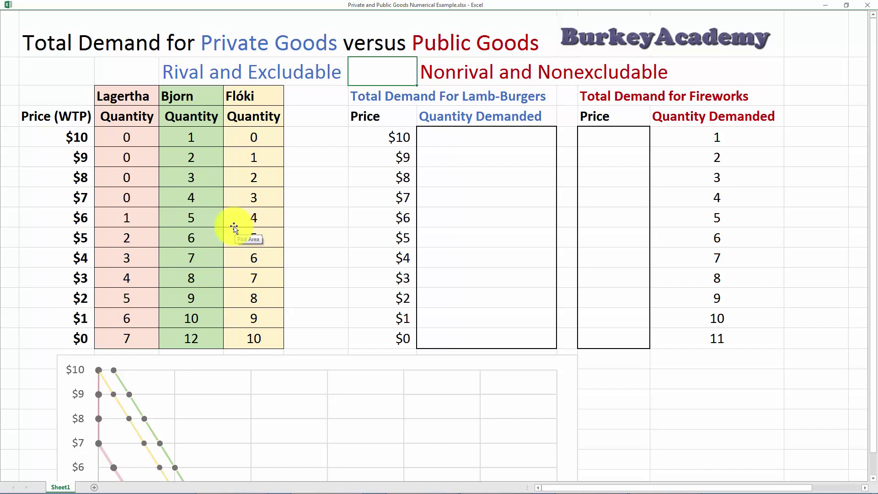
{"action": "left_click", "coordinate": [363, 101]}
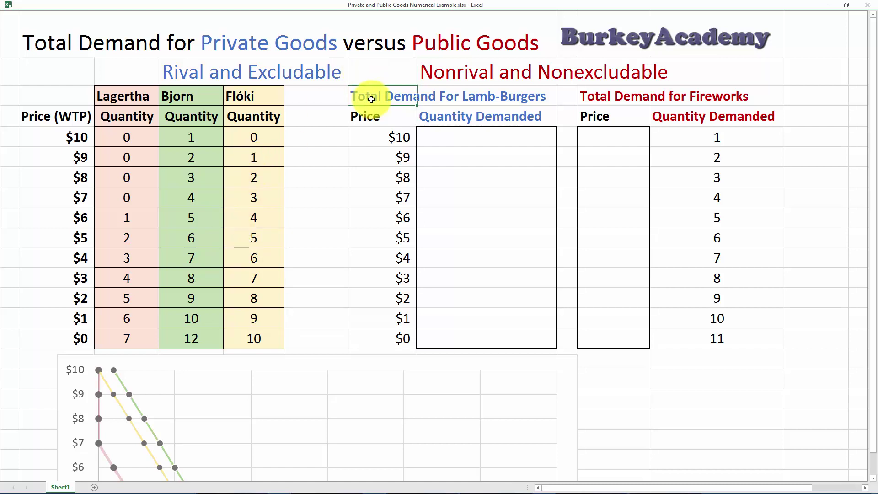
{"action": "left_click_drag", "start_coordinate": [359, 119], "coordinate": [362, 333]}
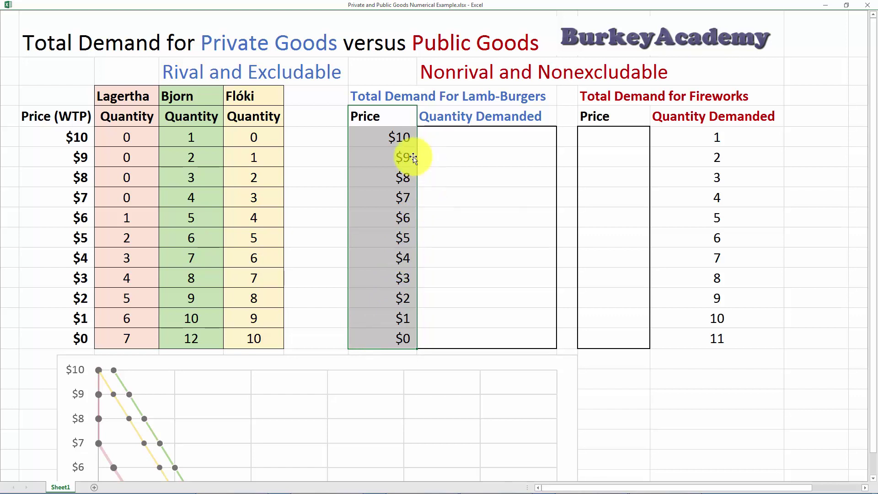
{"action": "left_click", "coordinate": [57, 121]}
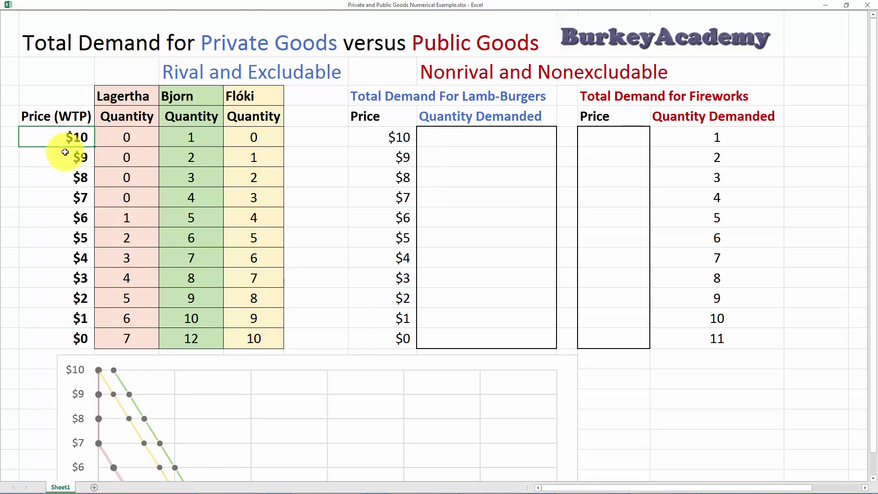
Check the demand curves chart, then compare Bjorn's and Flóki's quantities at the $10 price.
{"action": "scroll", "coordinate": [43, 251], "scroll_direction": "down", "scroll_amount": 3}
{"action": "left_click", "coordinate": [78, 215]}
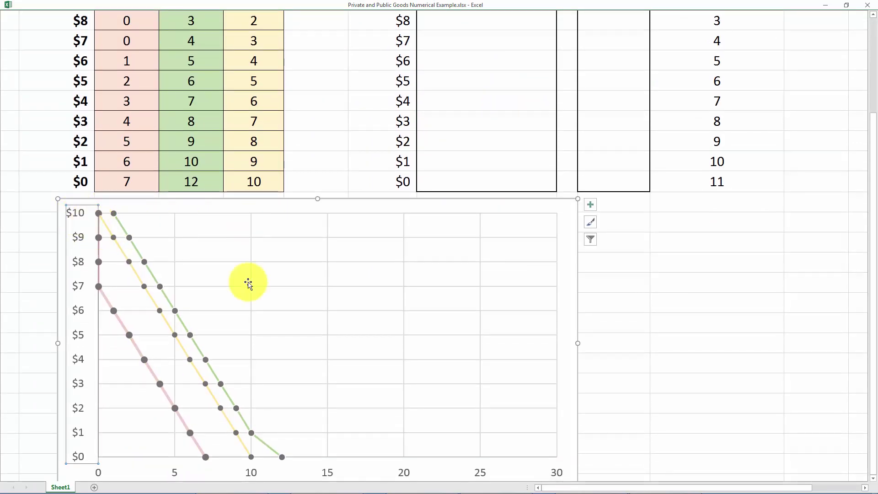
{"action": "scroll", "coordinate": [245, 235], "scroll_direction": "up", "scroll_amount": 3}
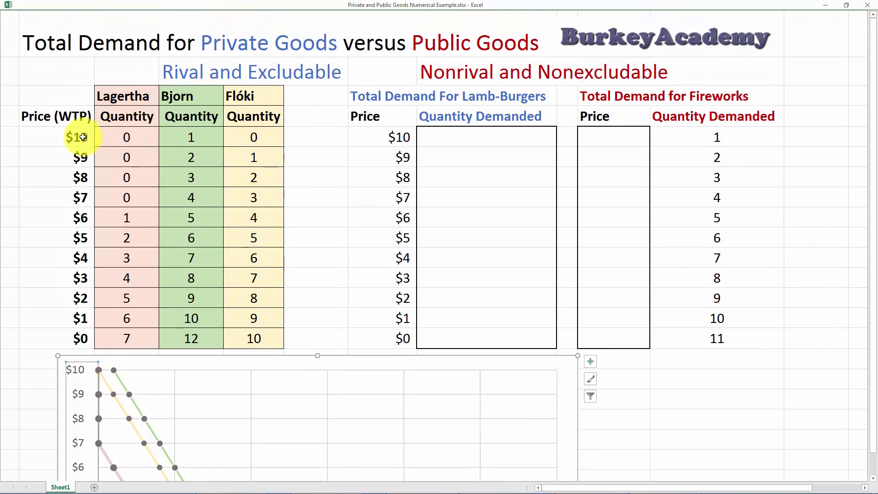
{"action": "left_click", "coordinate": [83, 137]}
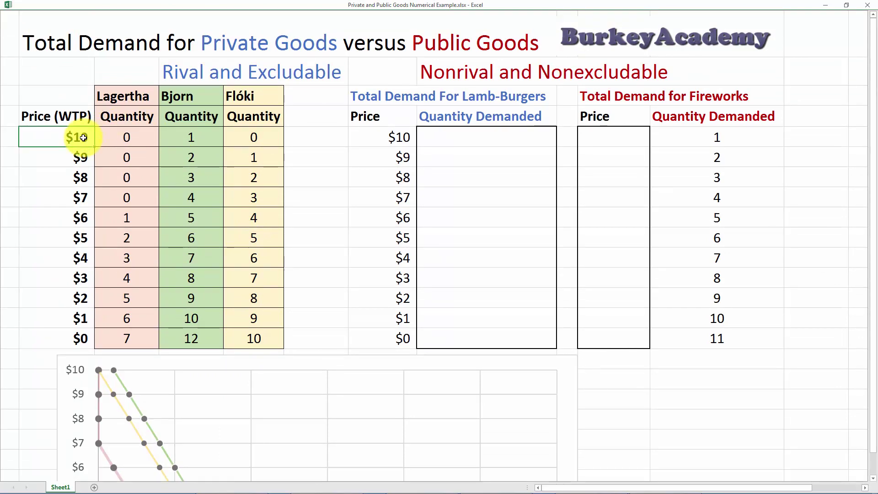
{"action": "left_click", "coordinate": [191, 136]}
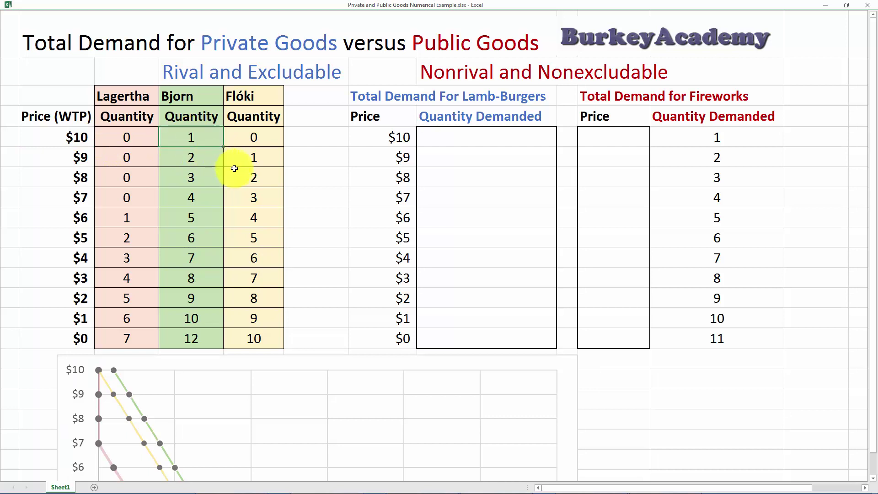
{"action": "left_click", "coordinate": [252, 140]}
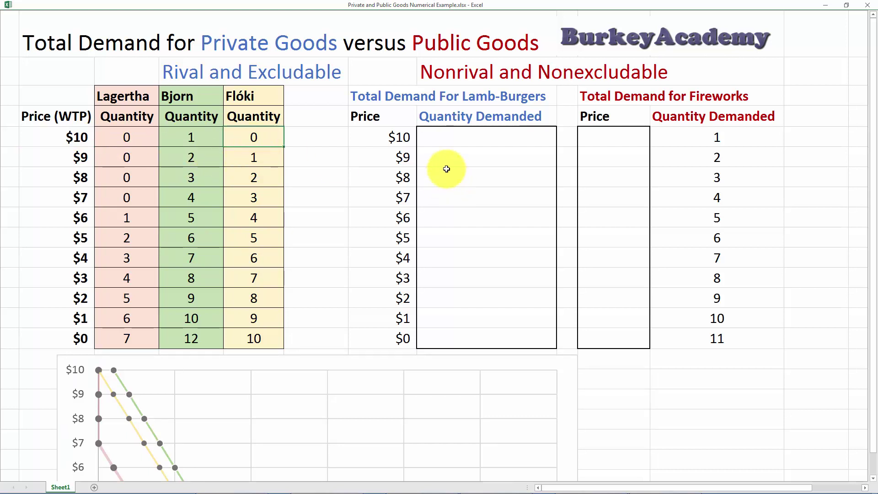
{"action": "left_click", "coordinate": [397, 135]}
Enter Lamb-Burgers totals 1, 3 and 5 for prices $10, $9 and $8.
{"action": "left_click", "coordinate": [450, 138]}
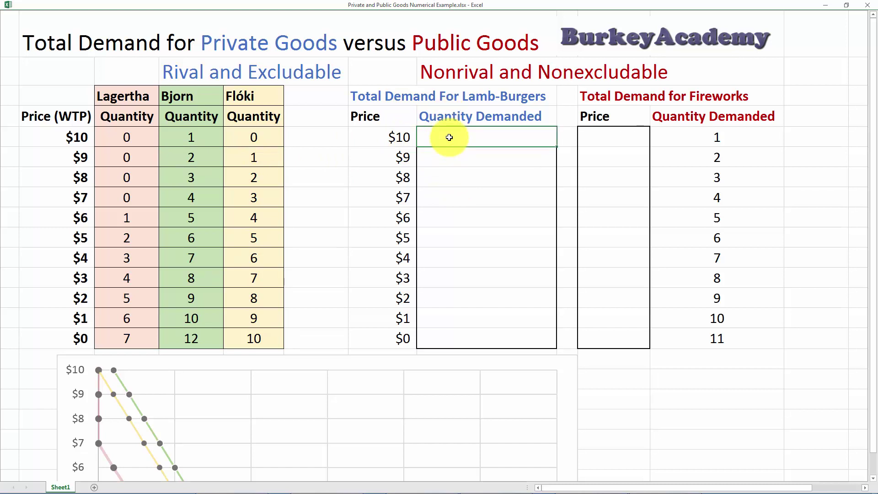
{"action": "type", "text": "1"}
{"action": "key", "text": "Return"}
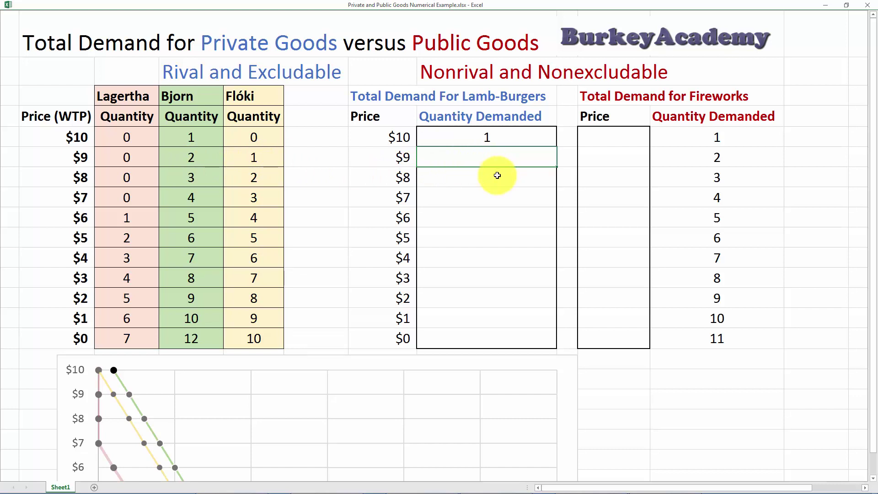
{"action": "type", "text": "3"}
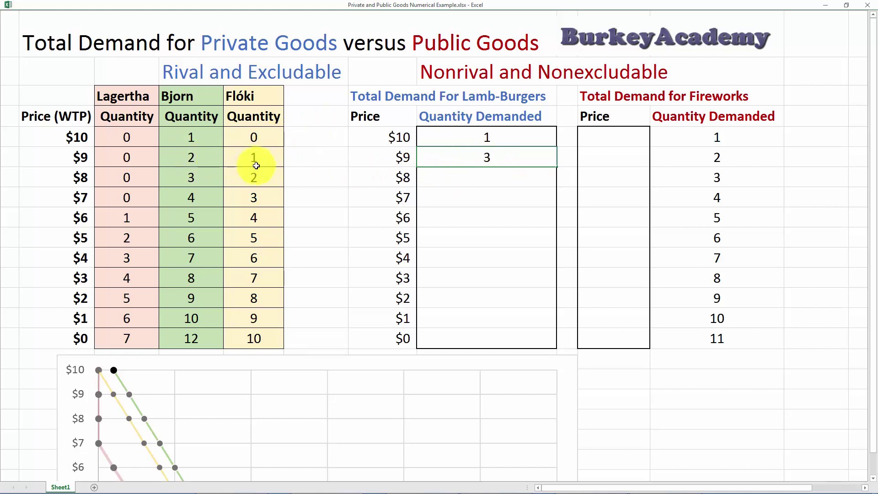
{"action": "left_click", "coordinate": [483, 182]}
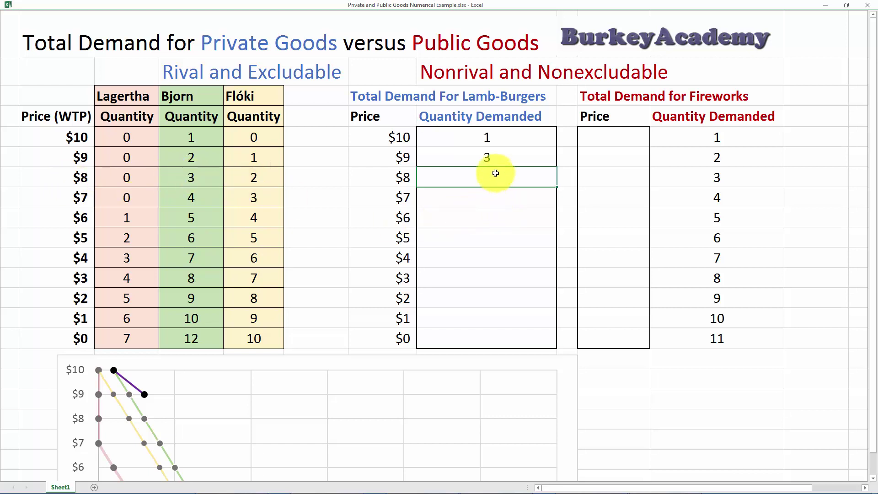
{"action": "key", "text": "Return"}
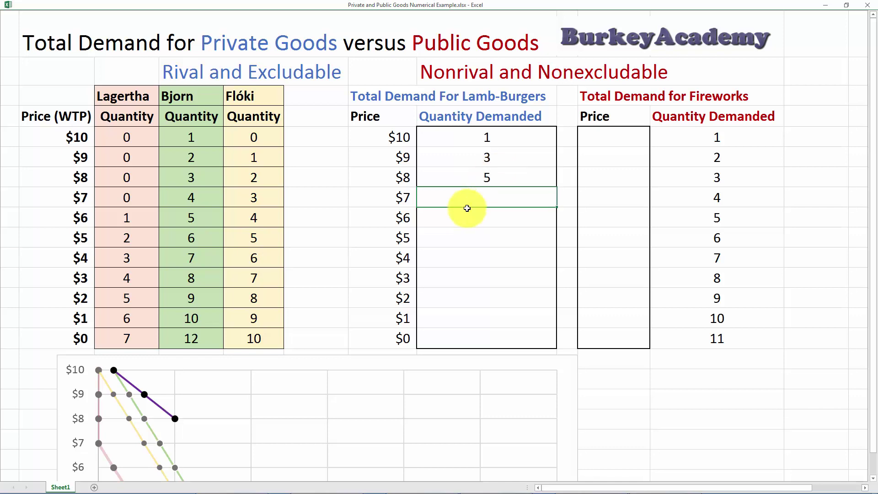
Enter Lamb-Burgers totals 7 and 10 for prices $7 and $6.
{"action": "scroll", "coordinate": [463, 200], "scroll_direction": "down", "scroll_amount": 5}
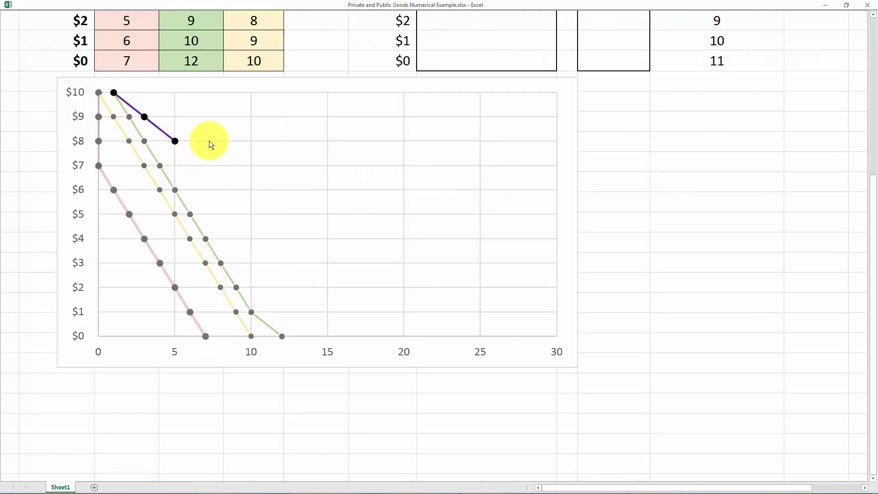
{"action": "scroll", "coordinate": [250, 209], "scroll_direction": "up", "scroll_amount": 5}
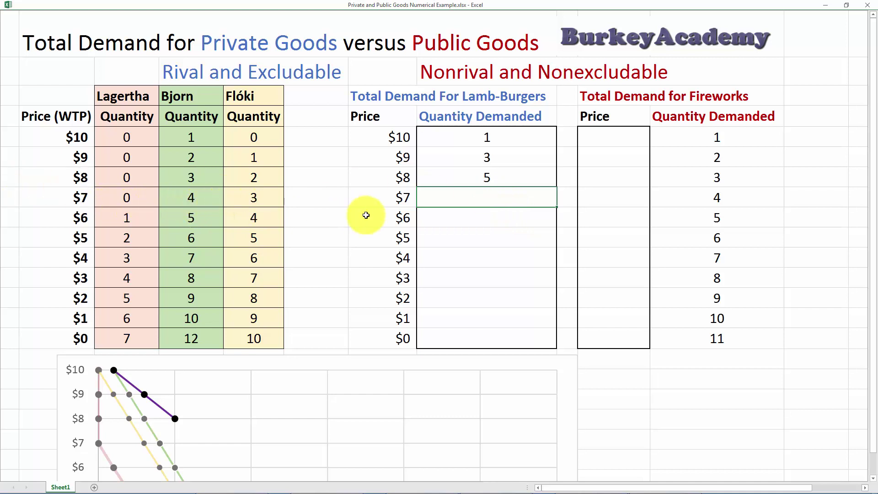
{"action": "type", "text": "7"}
{"action": "key", "text": "Return"}
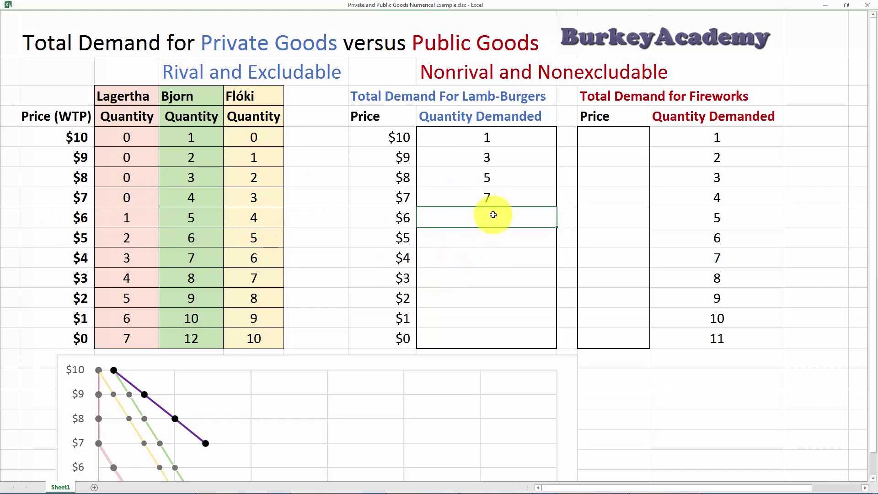
{"action": "key", "text": "Return"}
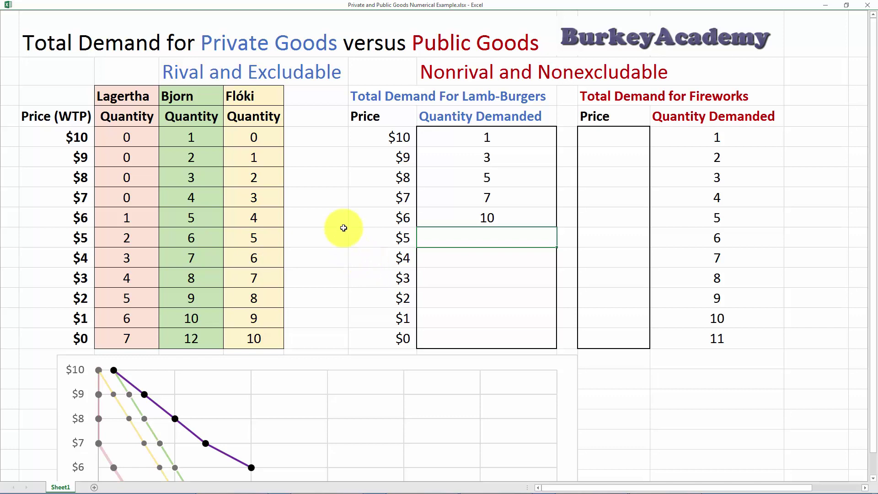
Enter =SUM(C10:E10) in the $5 total cell to add the three individuals' quantities.
{"action": "scroll", "coordinate": [344, 224], "scroll_direction": "down", "scroll_amount": 3}
{"action": "scroll", "coordinate": [344, 224], "scroll_direction": "up", "scroll_amount": 3}
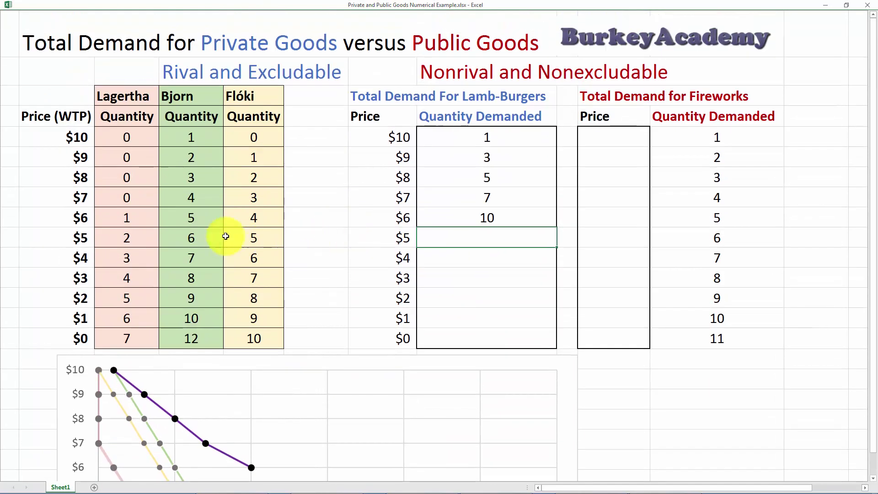
{"action": "left_click_drag", "start_coordinate": [133, 258], "coordinate": [245, 256]}
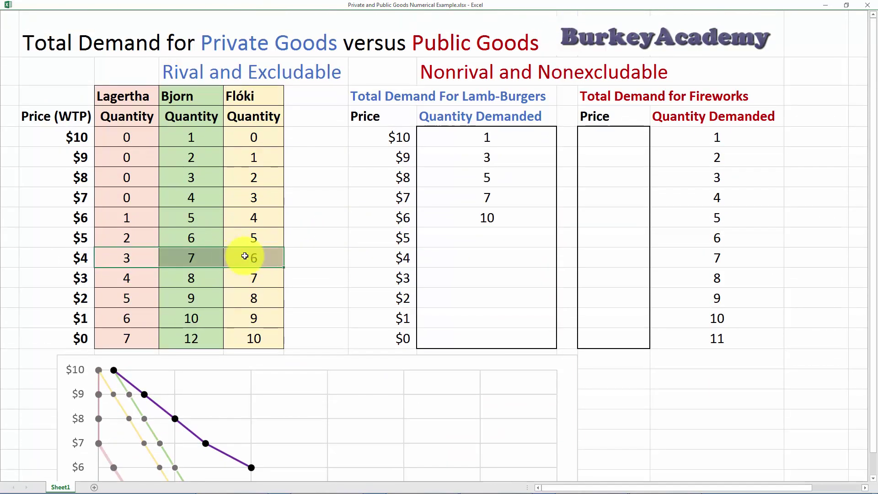
{"action": "left_click_drag", "start_coordinate": [137, 238], "coordinate": [256, 238]}
{"action": "left_click", "coordinate": [506, 238]}
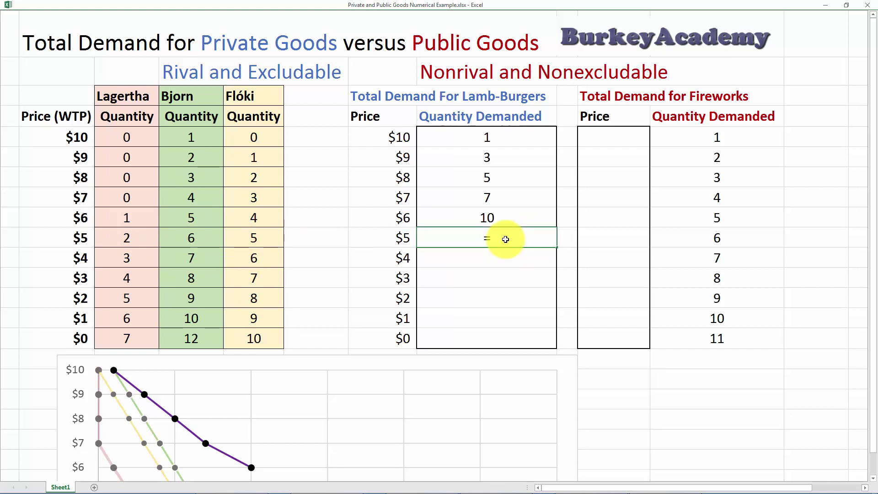
{"action": "type", "text": "=sum("}
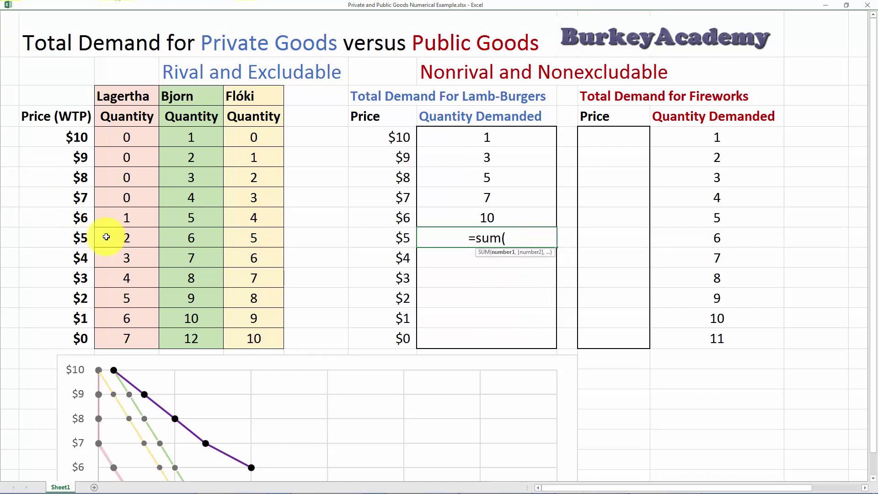
{"action": "left_click_drag", "start_coordinate": [110, 238], "coordinate": [265, 237]}
{"action": "key", "text": "Return"}
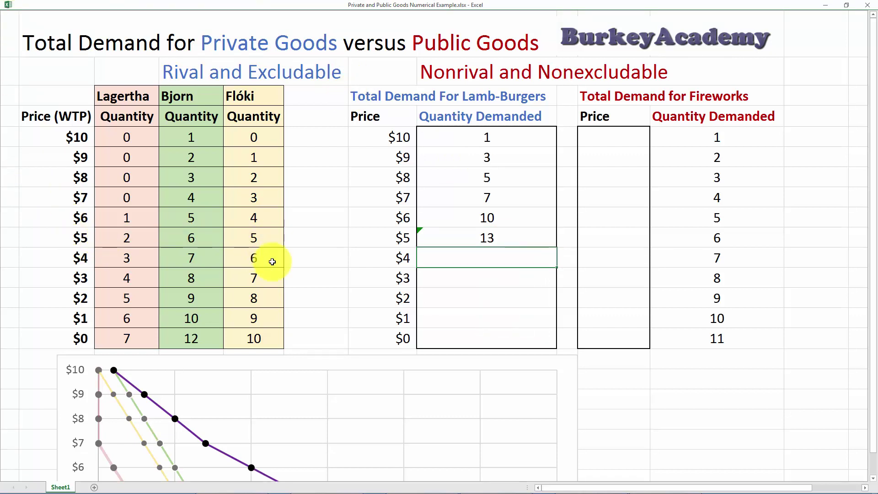
Fill the SUM formula down to the $0 row, giving totals 13 through 29.
{"action": "left_click", "coordinate": [522, 244]}
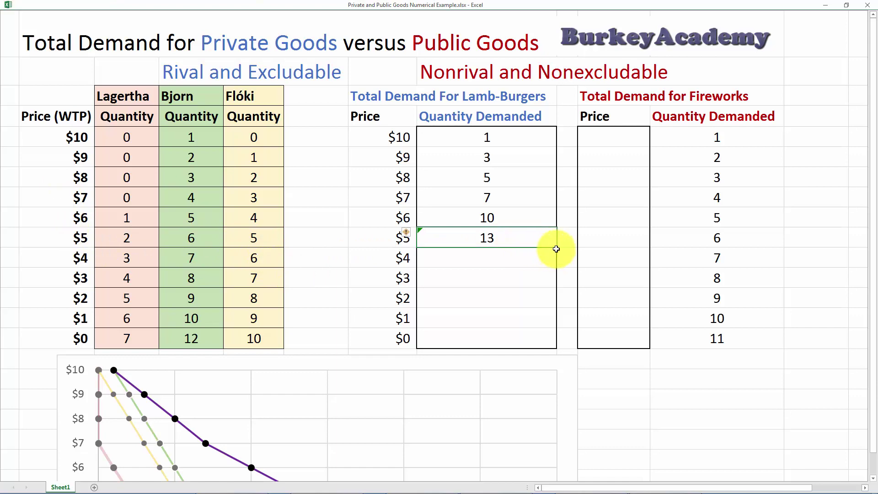
{"action": "left_click_drag", "start_coordinate": [552, 302], "coordinate": [545, 343]}
{"action": "scroll", "coordinate": [526, 397], "scroll_direction": "down", "scroll_amount": 3}
{"action": "scroll", "coordinate": [519, 397], "scroll_direction": "down", "scroll_amount": 2}
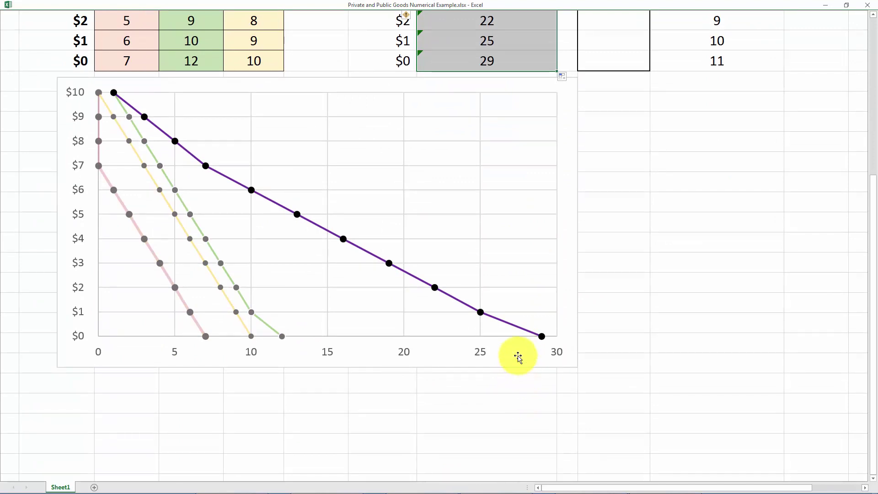
{"action": "scroll", "coordinate": [518, 352], "scroll_direction": "up", "scroll_amount": 5}
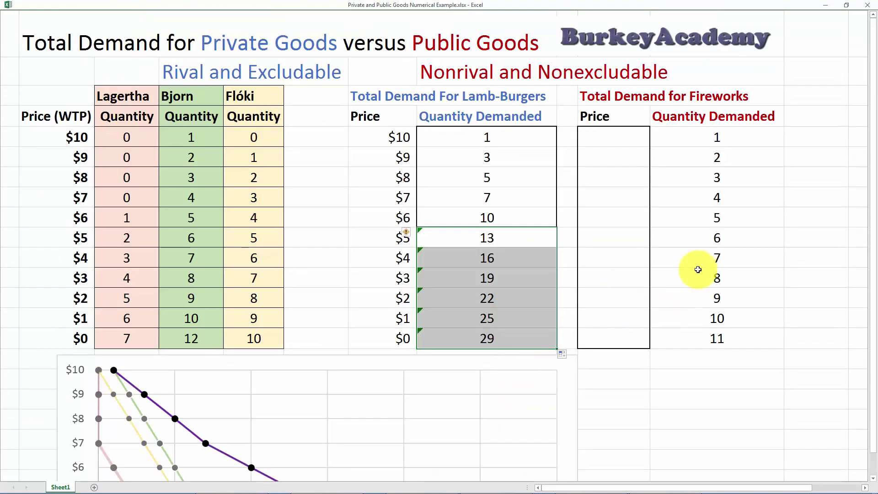